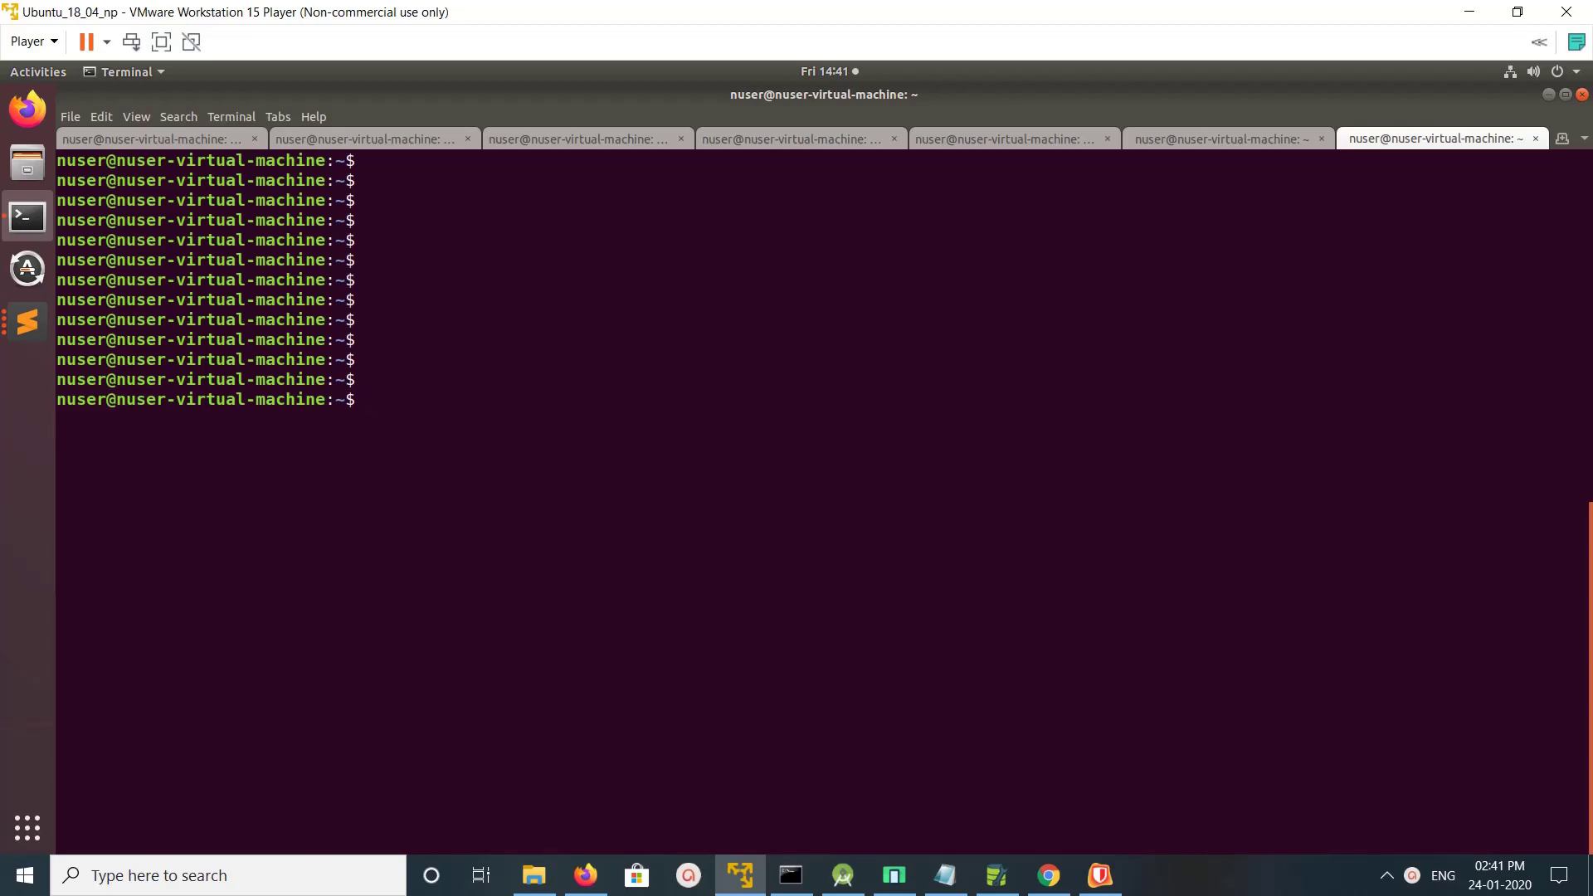
- Paste the wget command that downloads gitlab-runner_amd64.deb at the terminal prompt
type("wget https://gitlab-runner-downloads.s3.amazonaws.com/latest/deb/gitlab-runner_amd64.deb")
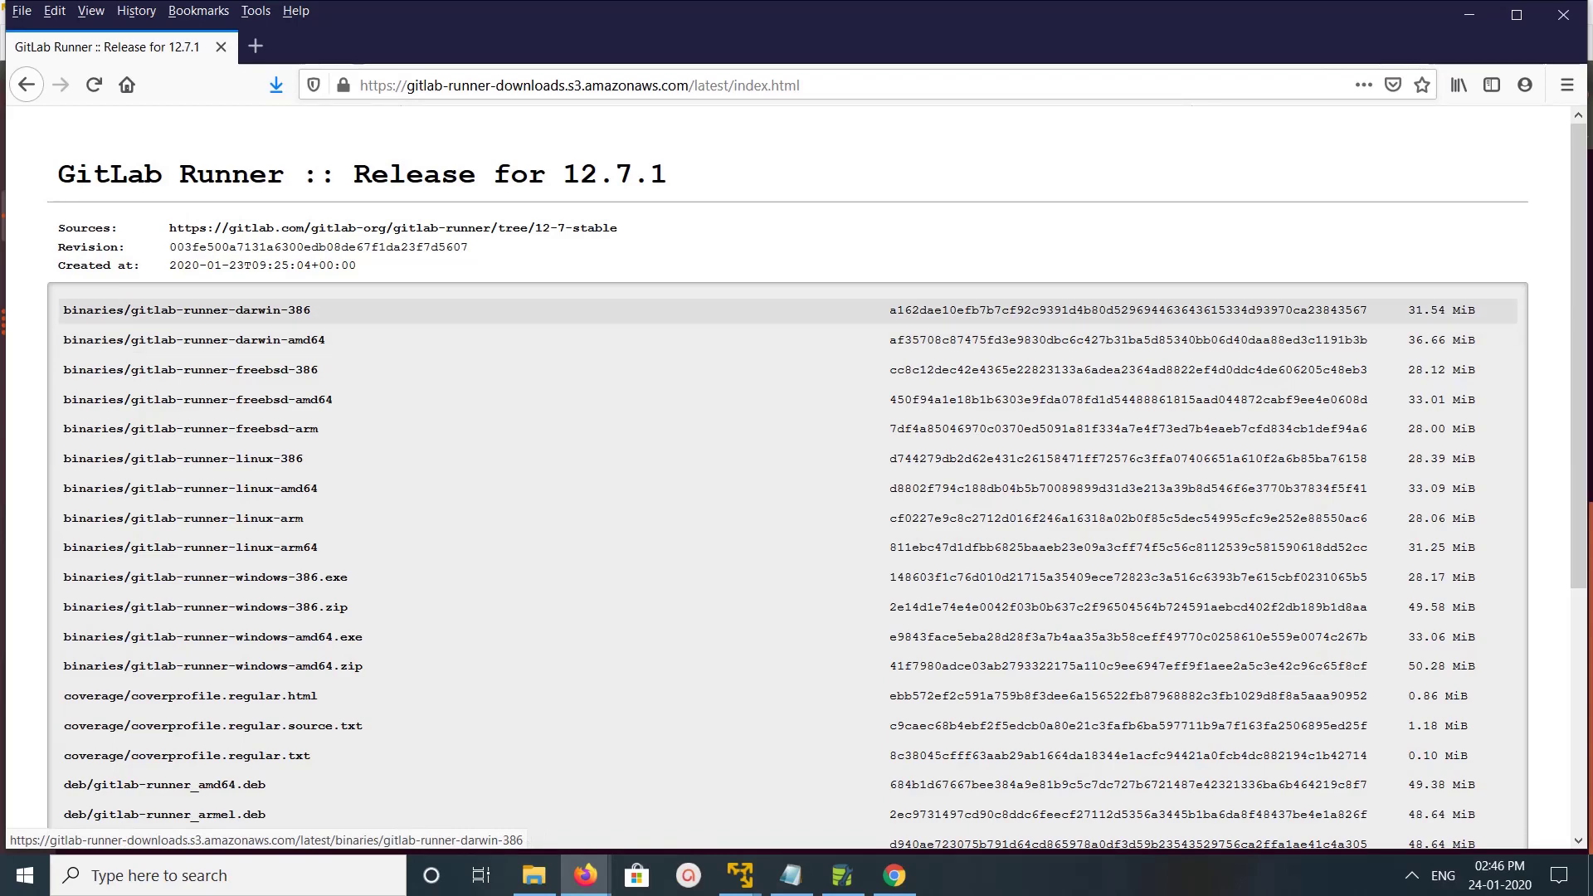
scroll(797, 486, "down", 5)
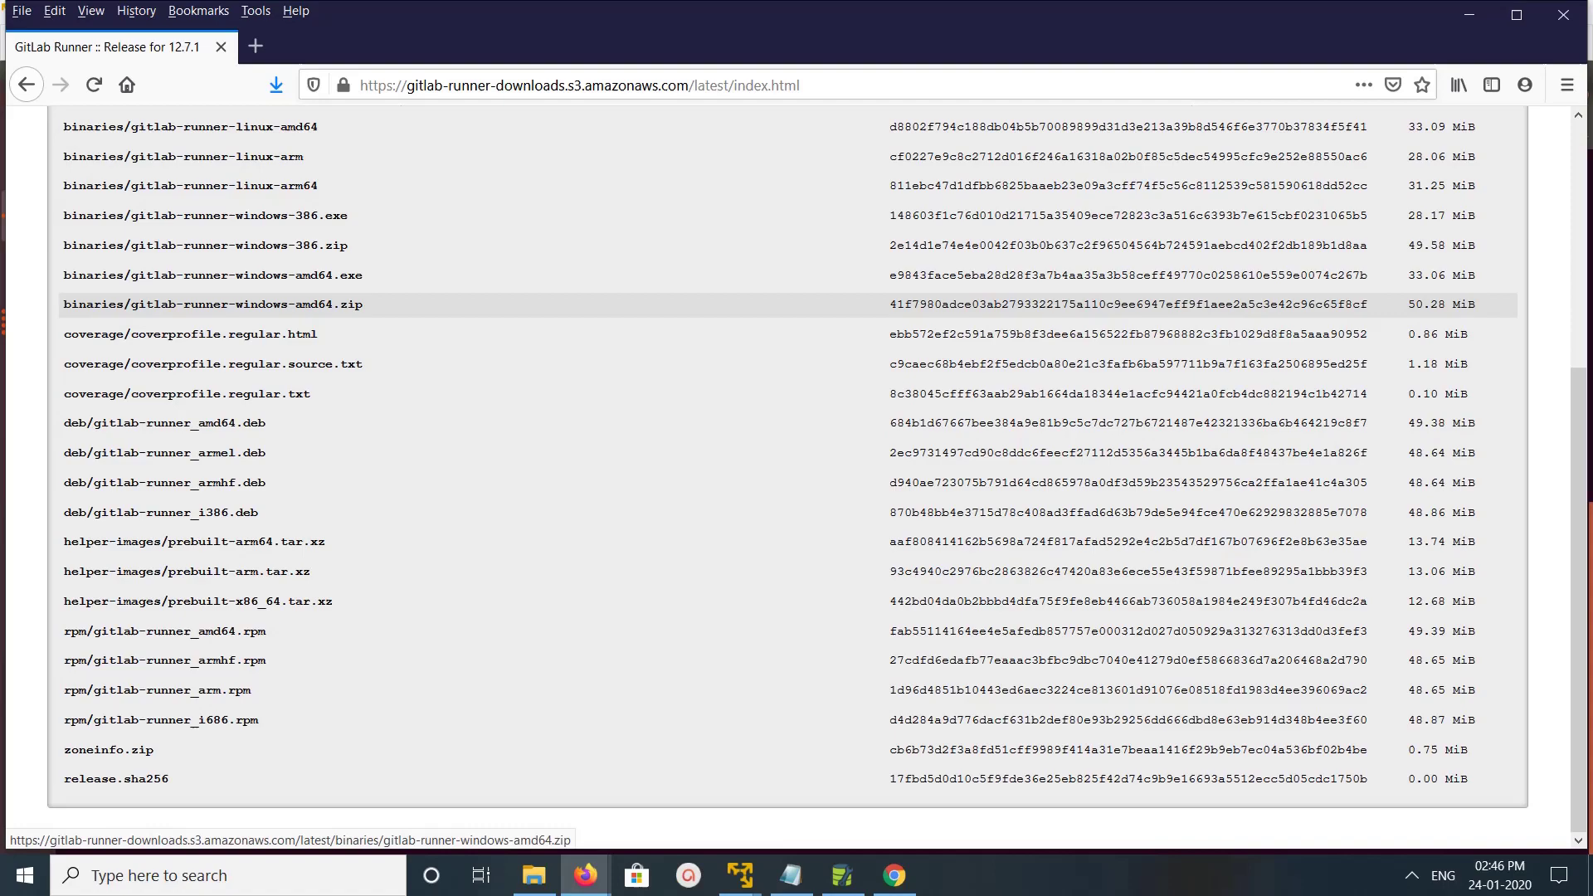
scroll(248, 265, "up", 5)
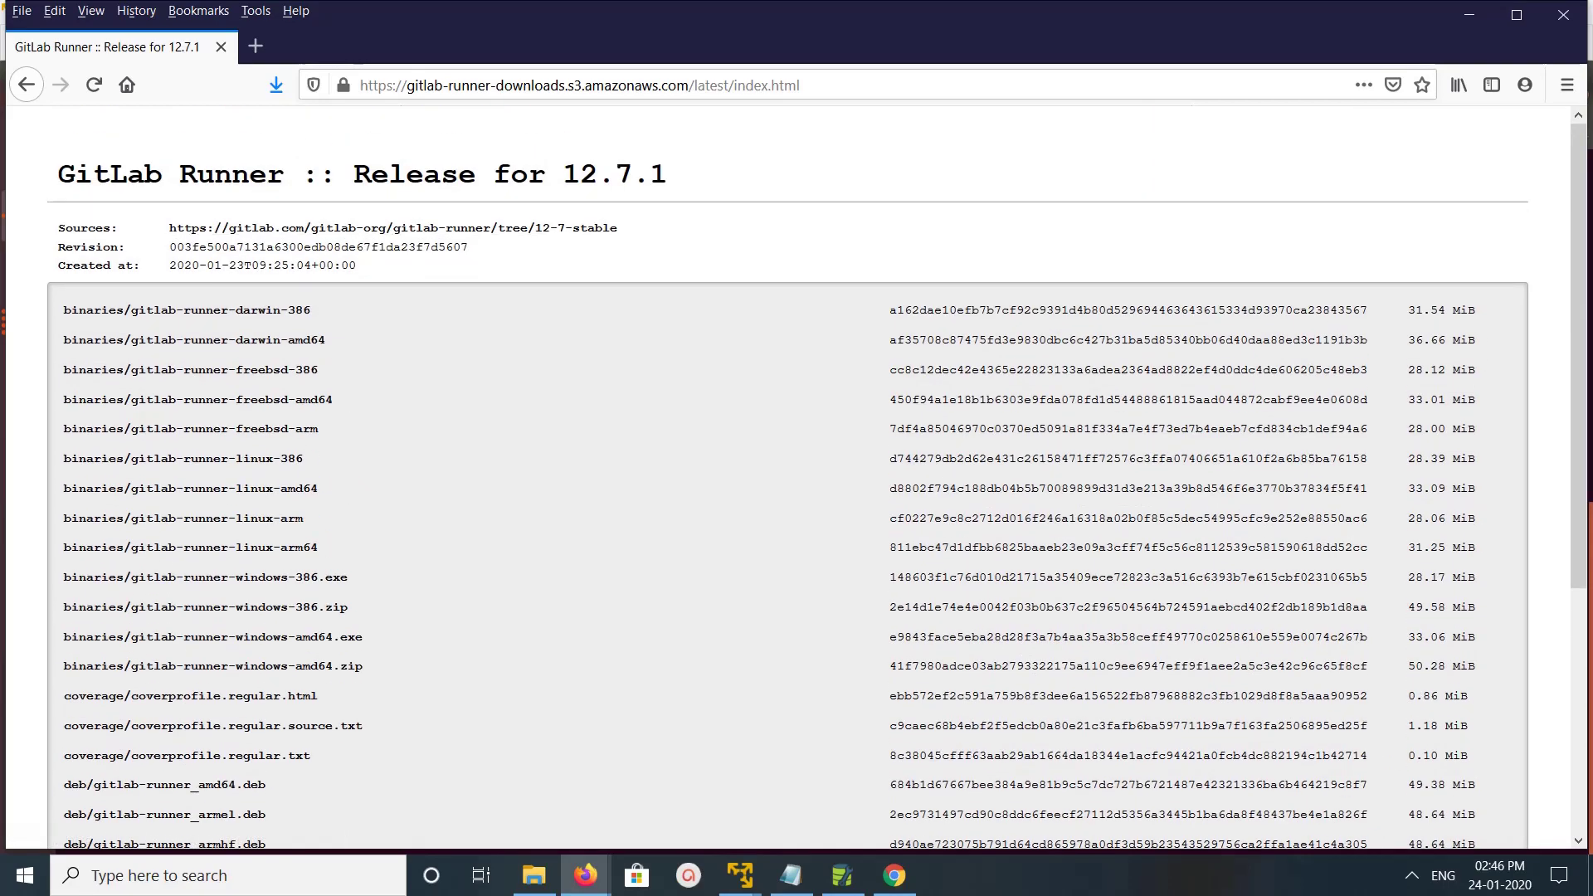
- Run wget in the Ubuntu terminal to download gitlab-runner_amd64.deb, then add blank prompt lines
key("alt+Tab")
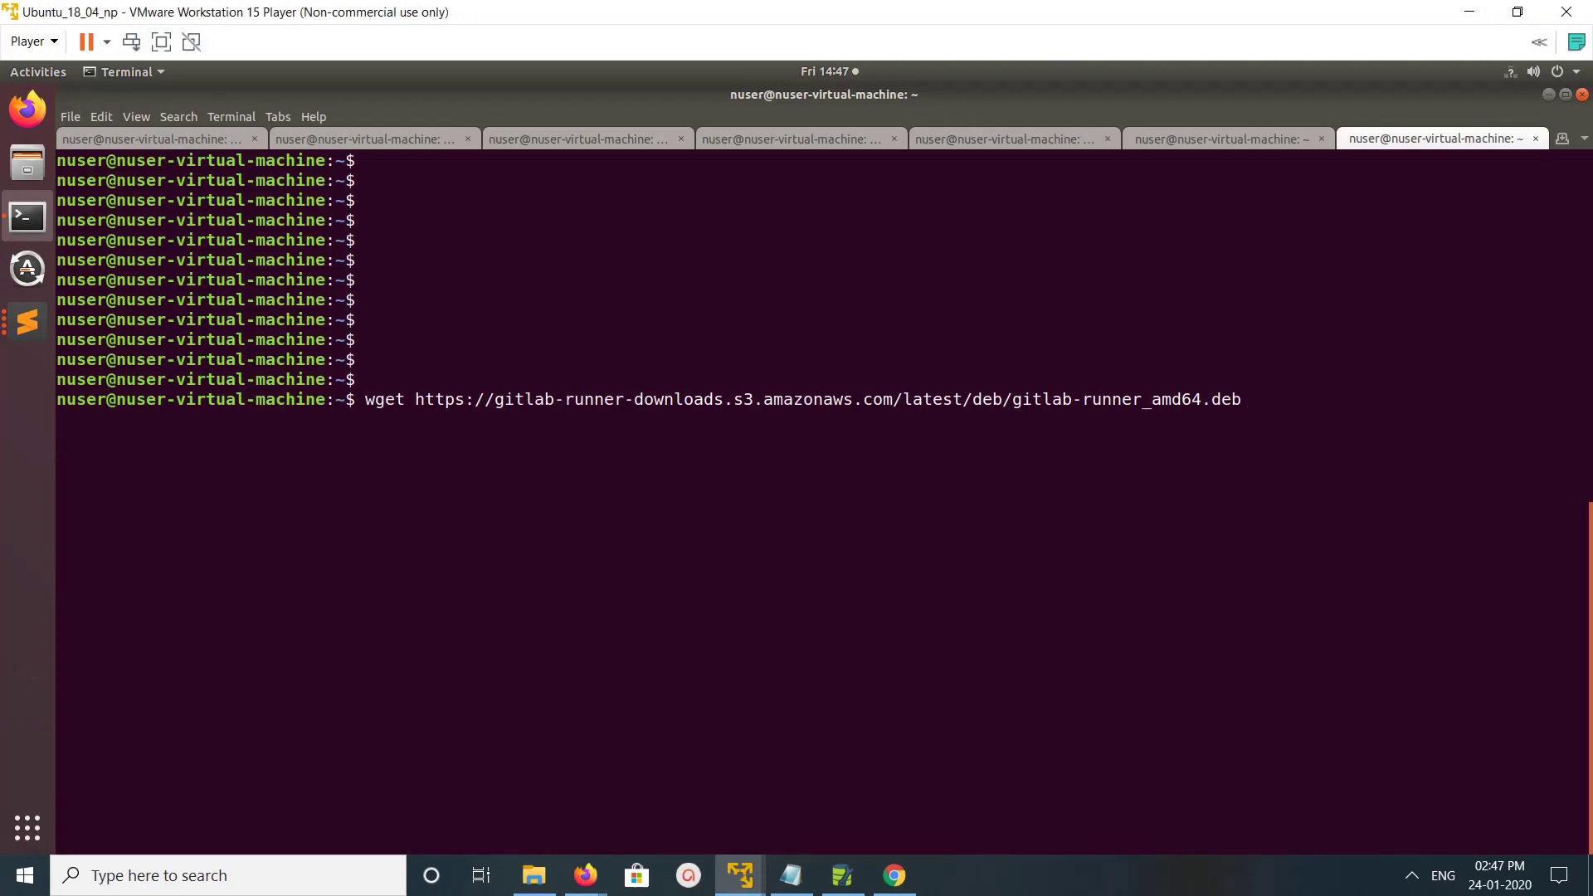
key("Return")
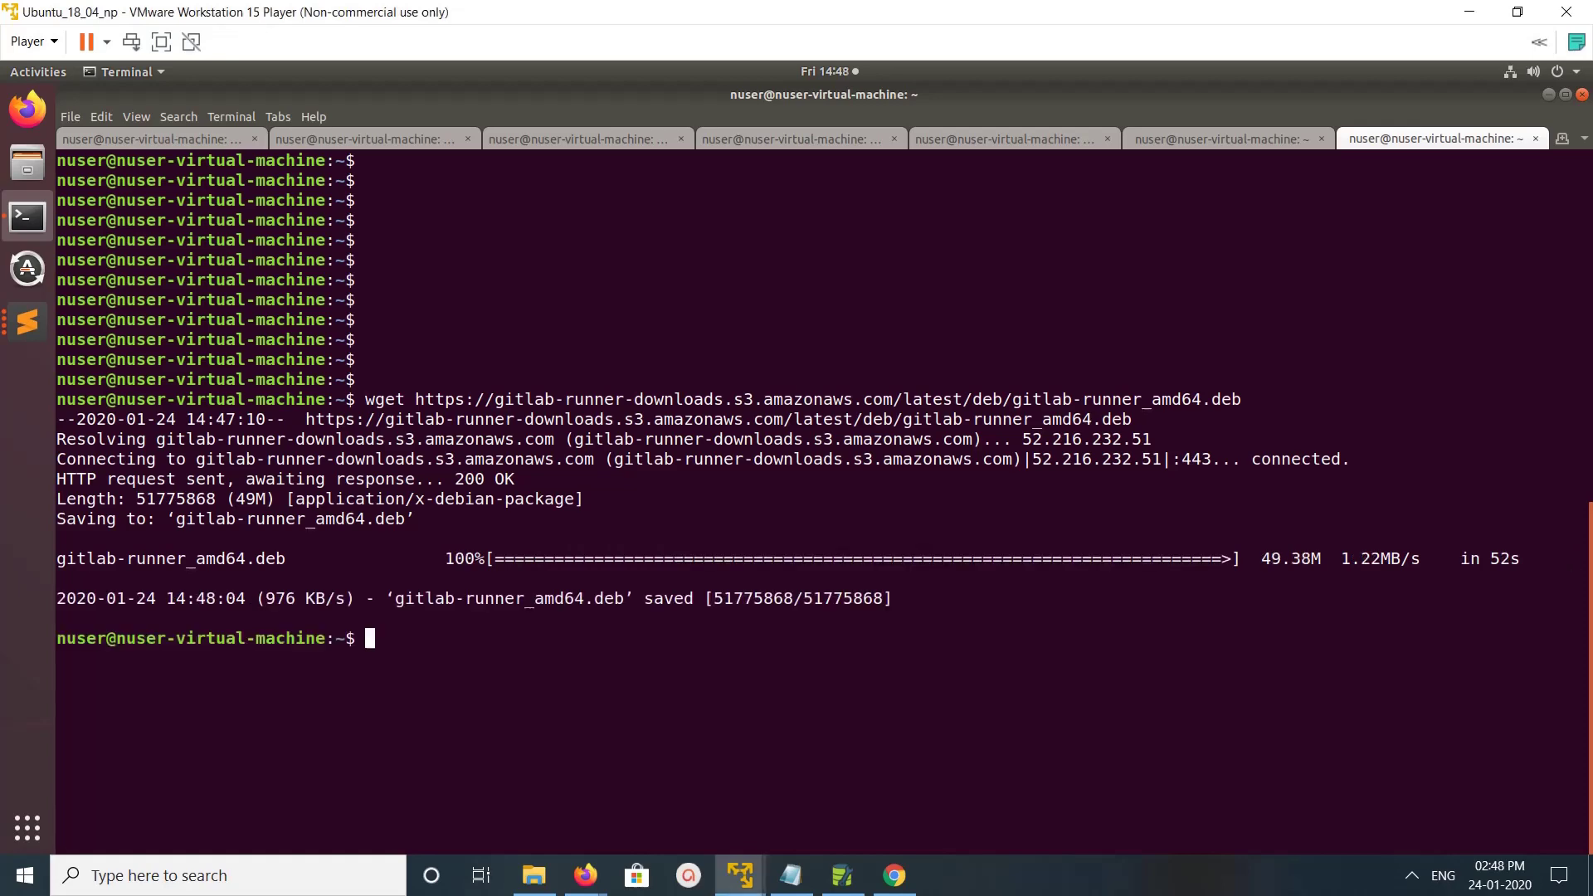
key("Return")
key("Return")
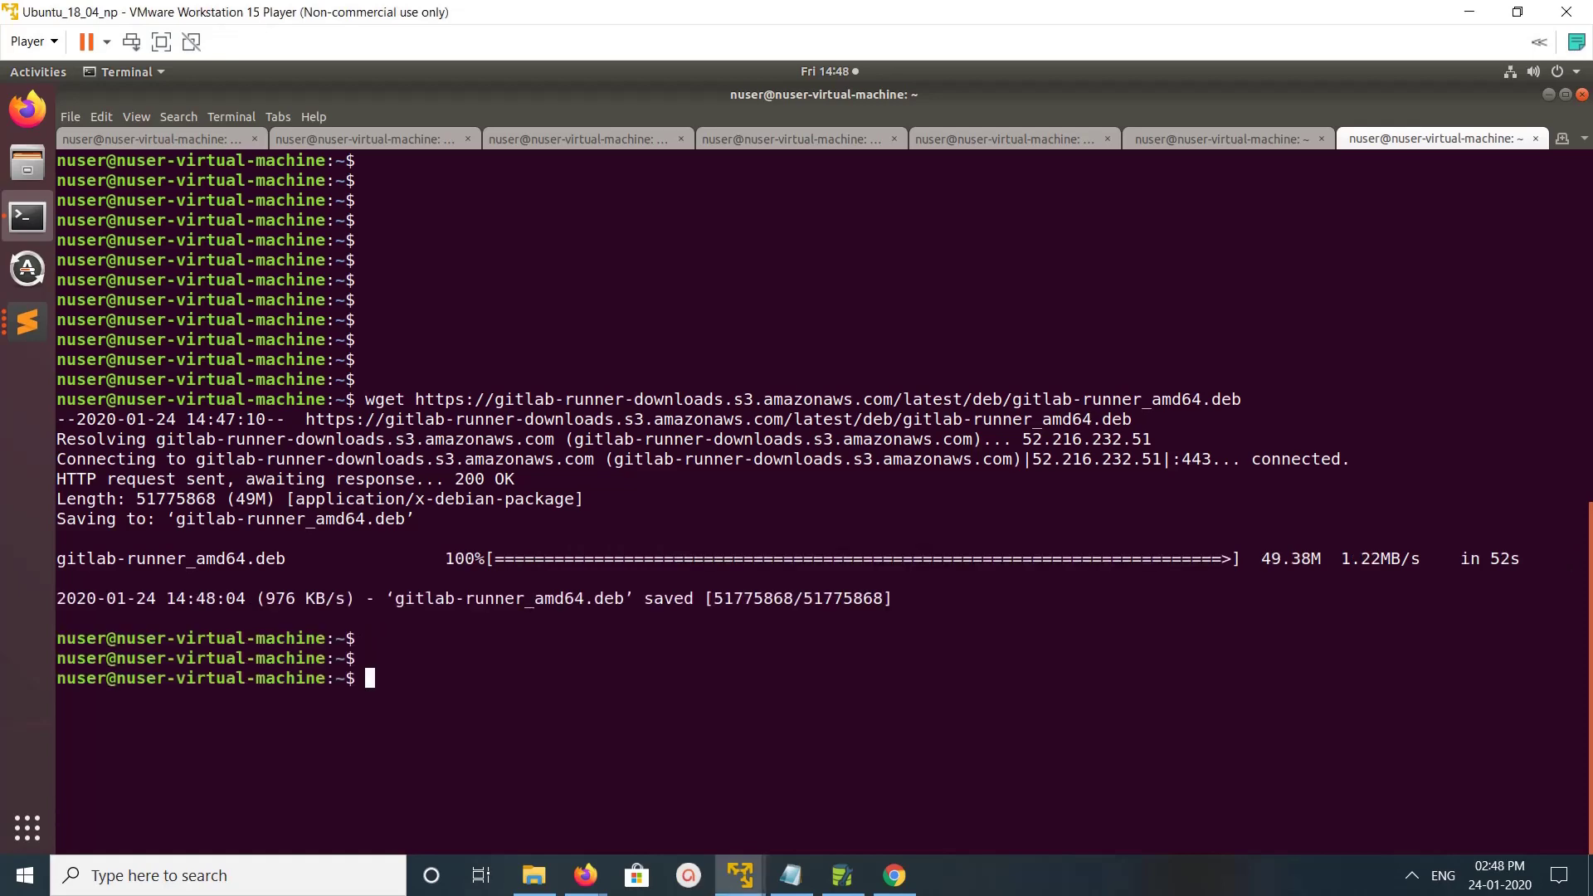
type("dpkg -i gitlab-runner_amd64.deb")
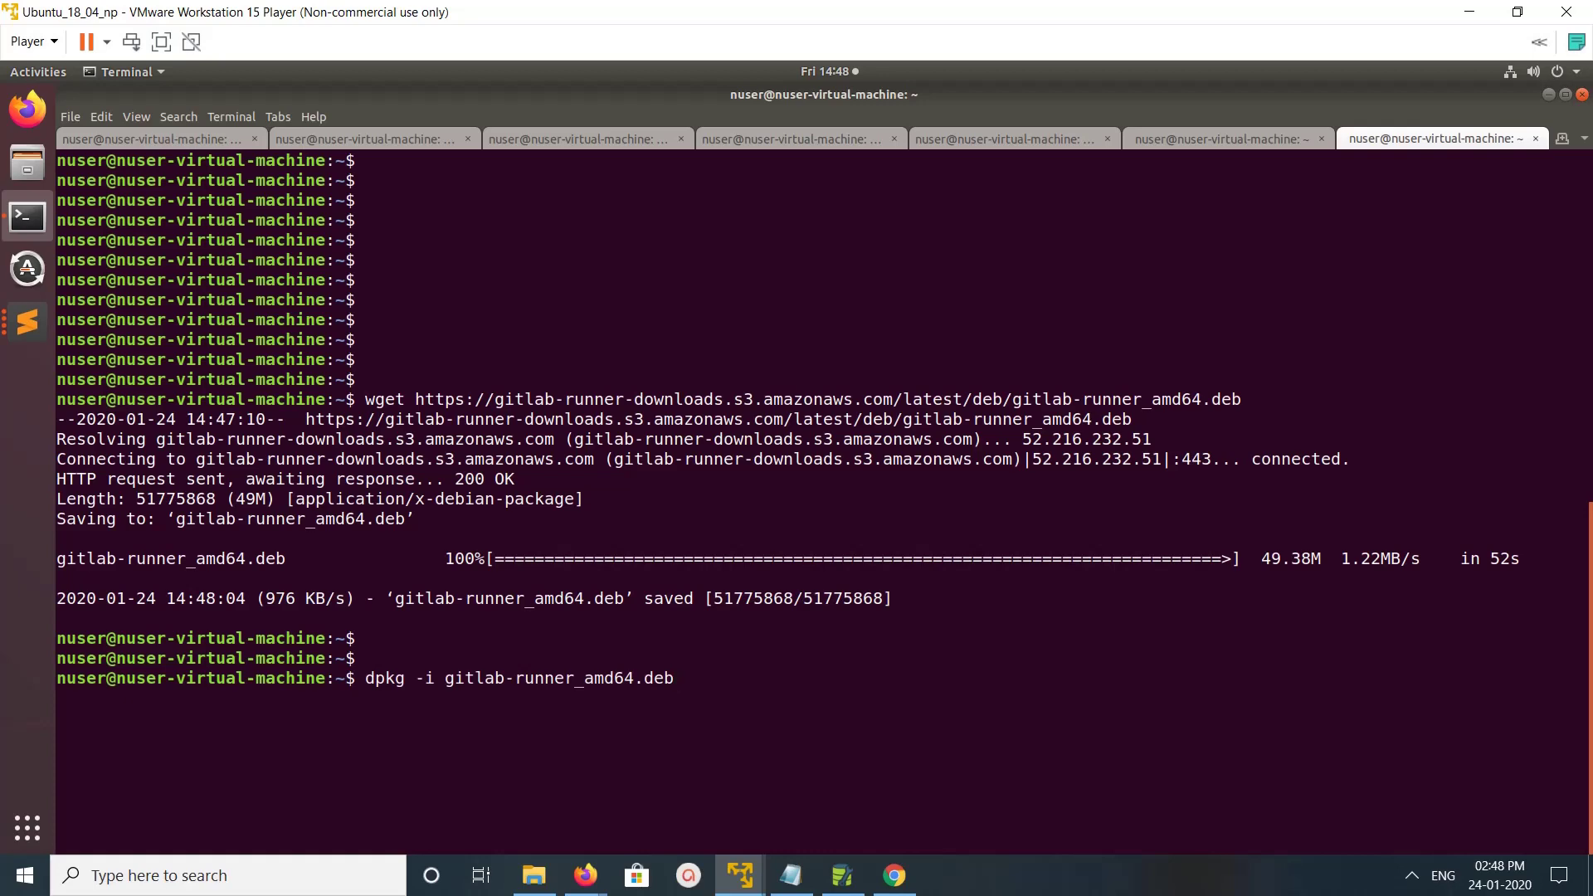
- Install gitlab-runner 12.7.1 with sudo dpkg -i gitlab-runner_amd64.deb, entering the admin password
key("Left")
key("Left")
key("Left")
key("Left")
key("Left")
key("Left")
key("Left")
key("Left")
key("Left")
key("Left")
type("sudo")
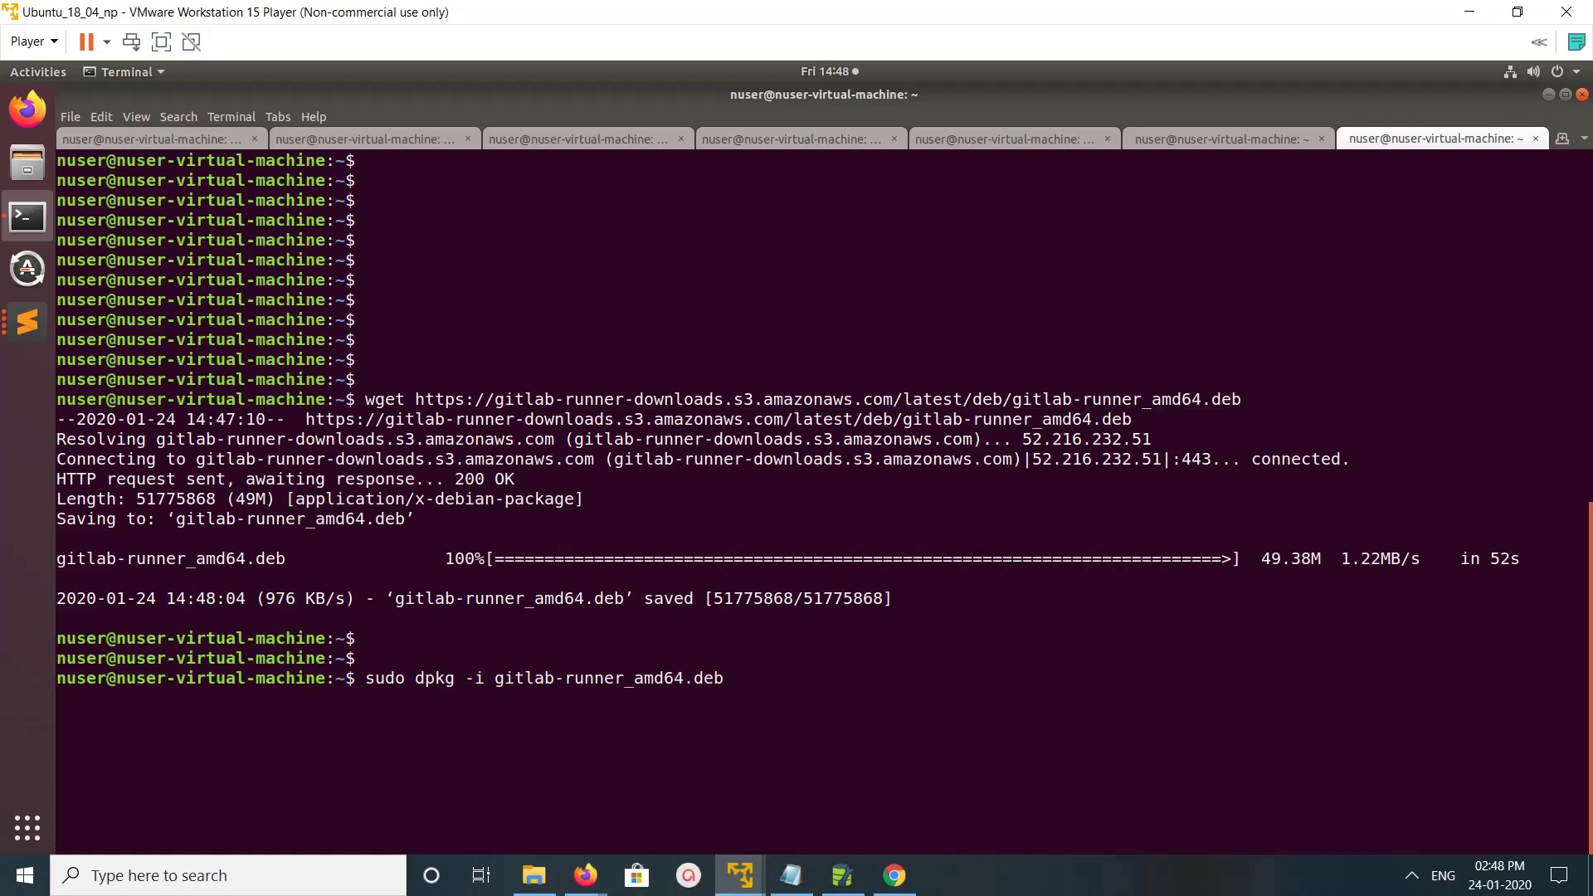
left_click_drag(1241, 399, 1012, 399)
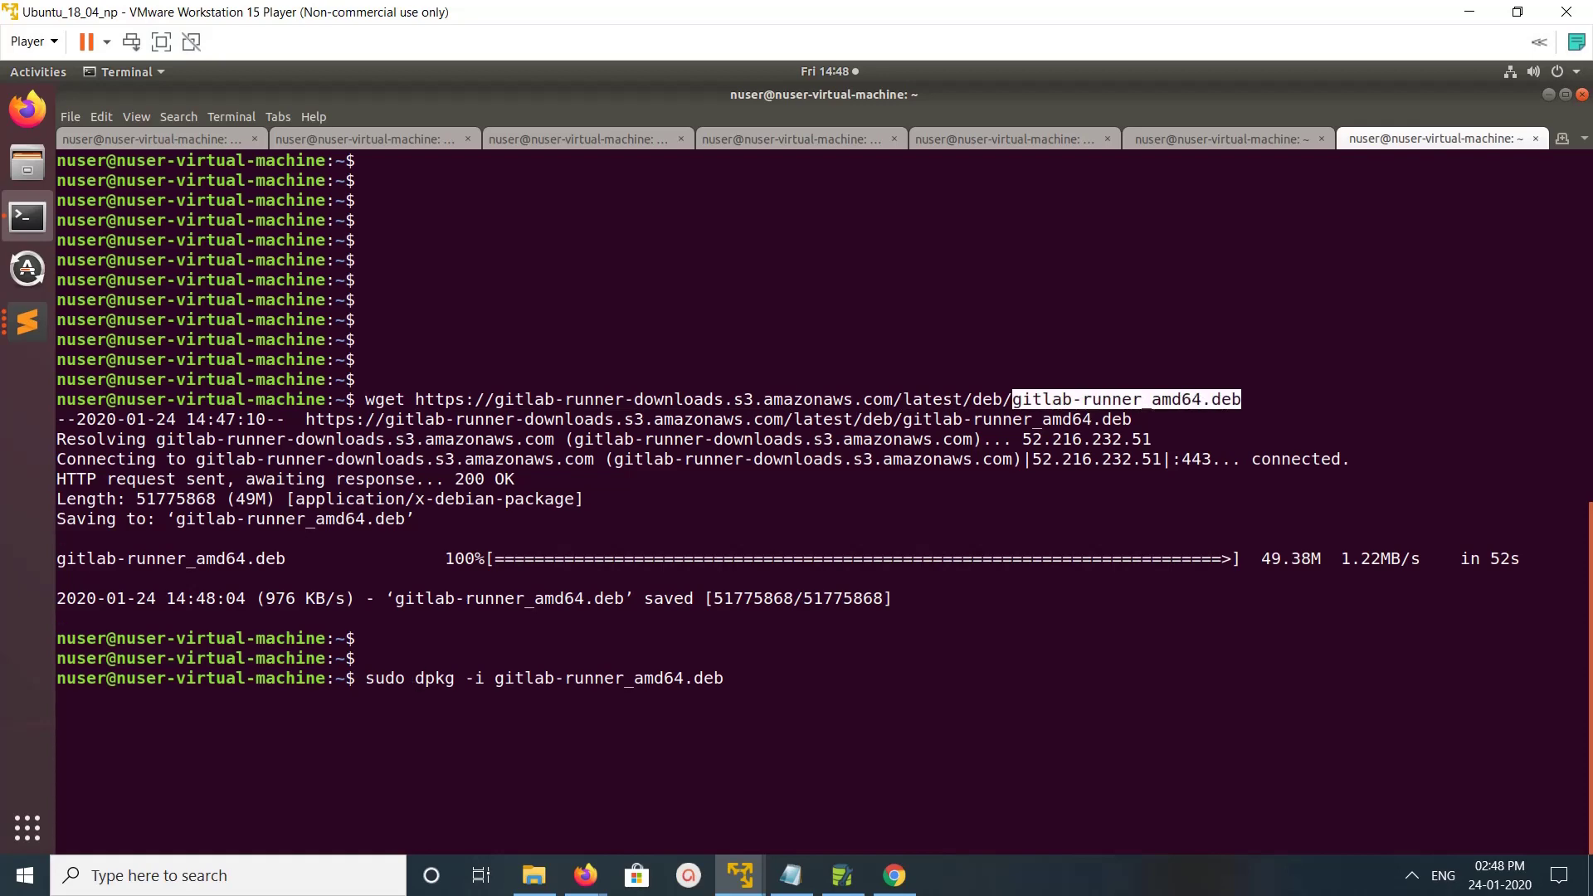
key("Return")
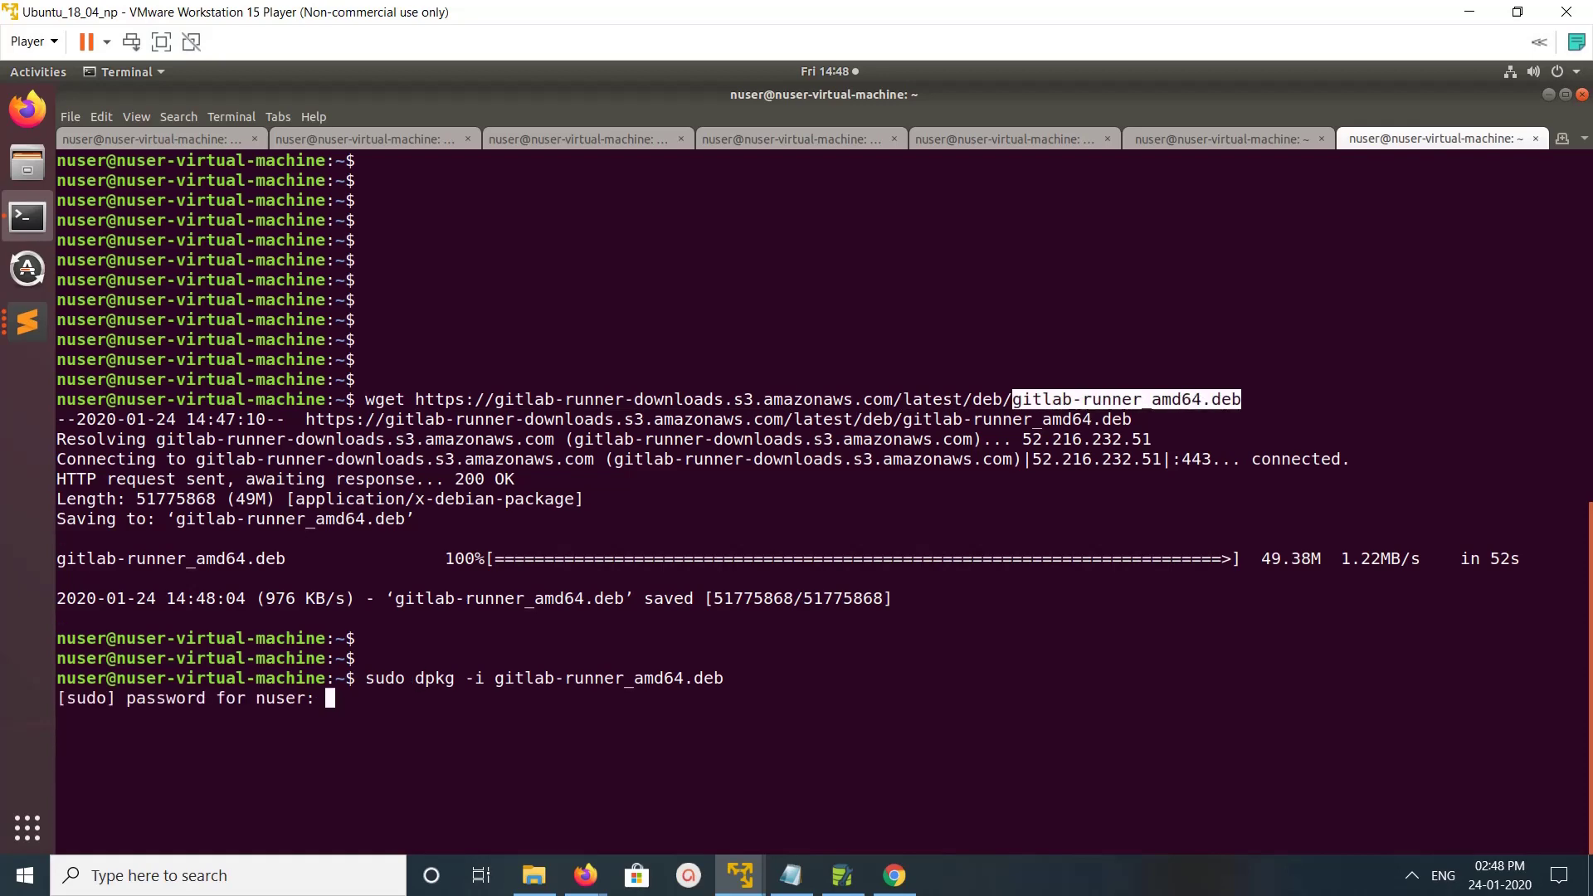
key("Return")
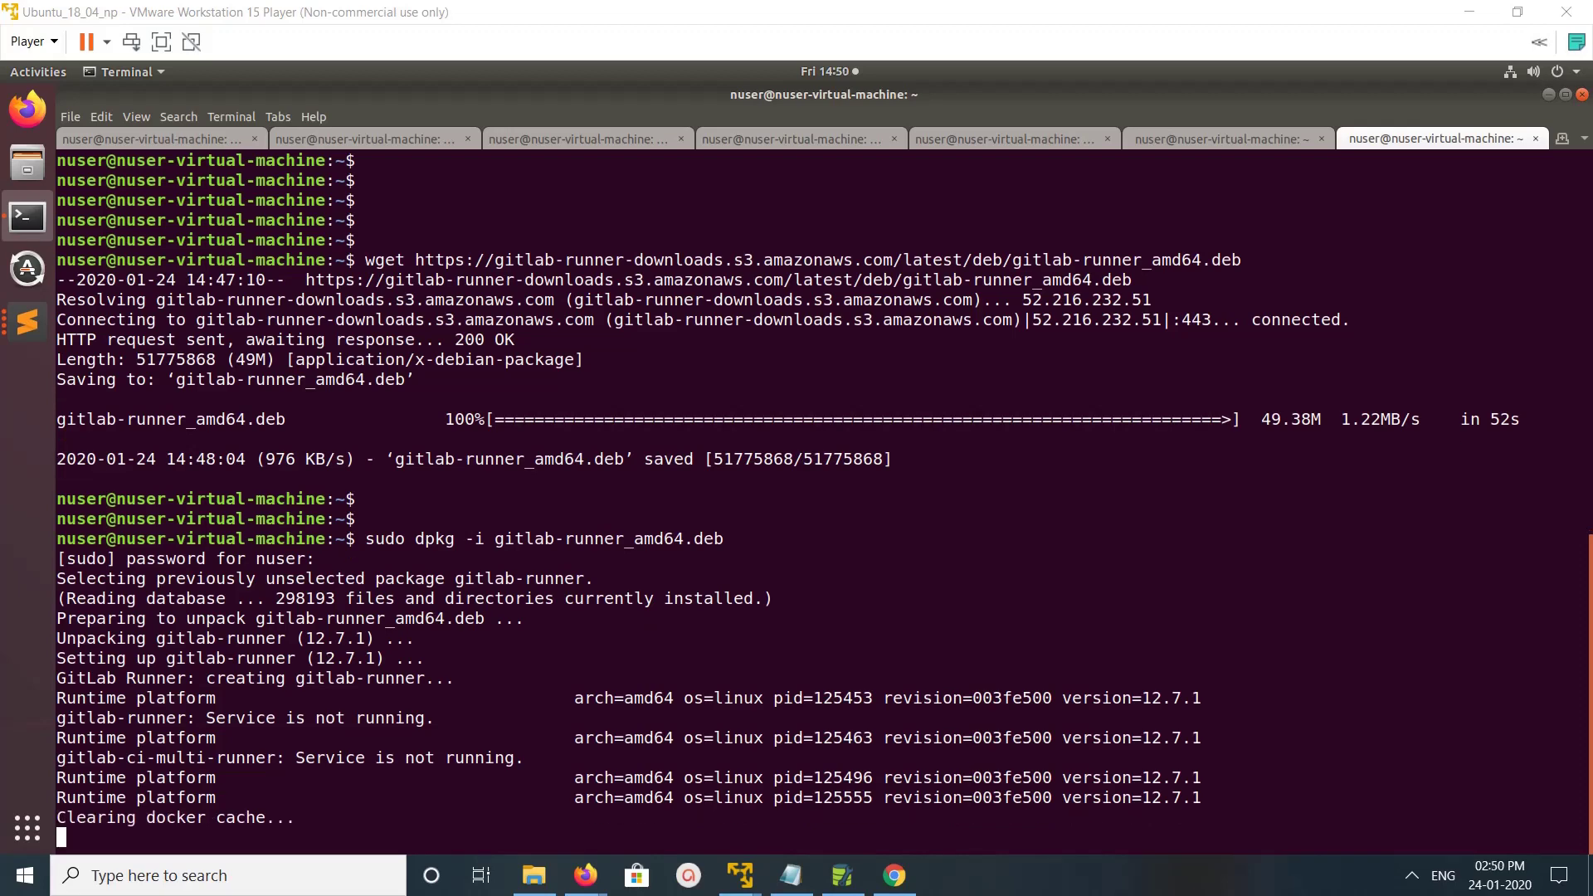
- Run gitlab-runner --version and highlight the reported 12.7.1 version number
key("Return")
key("Return")
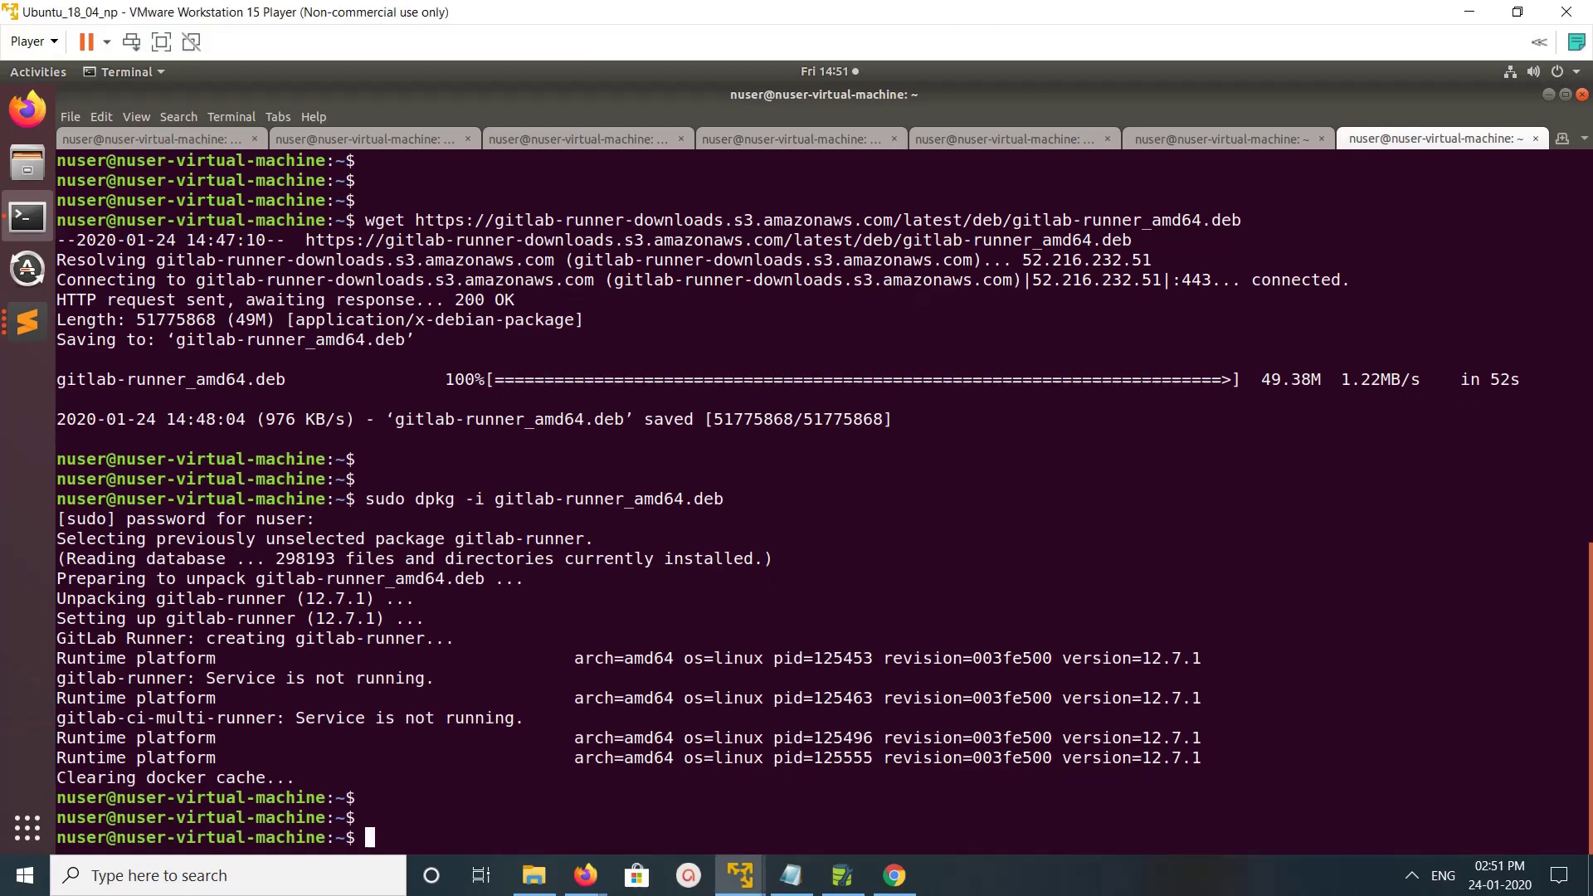
key("Return")
key("Return")
key("Return")
type("gitlab-runner --version")
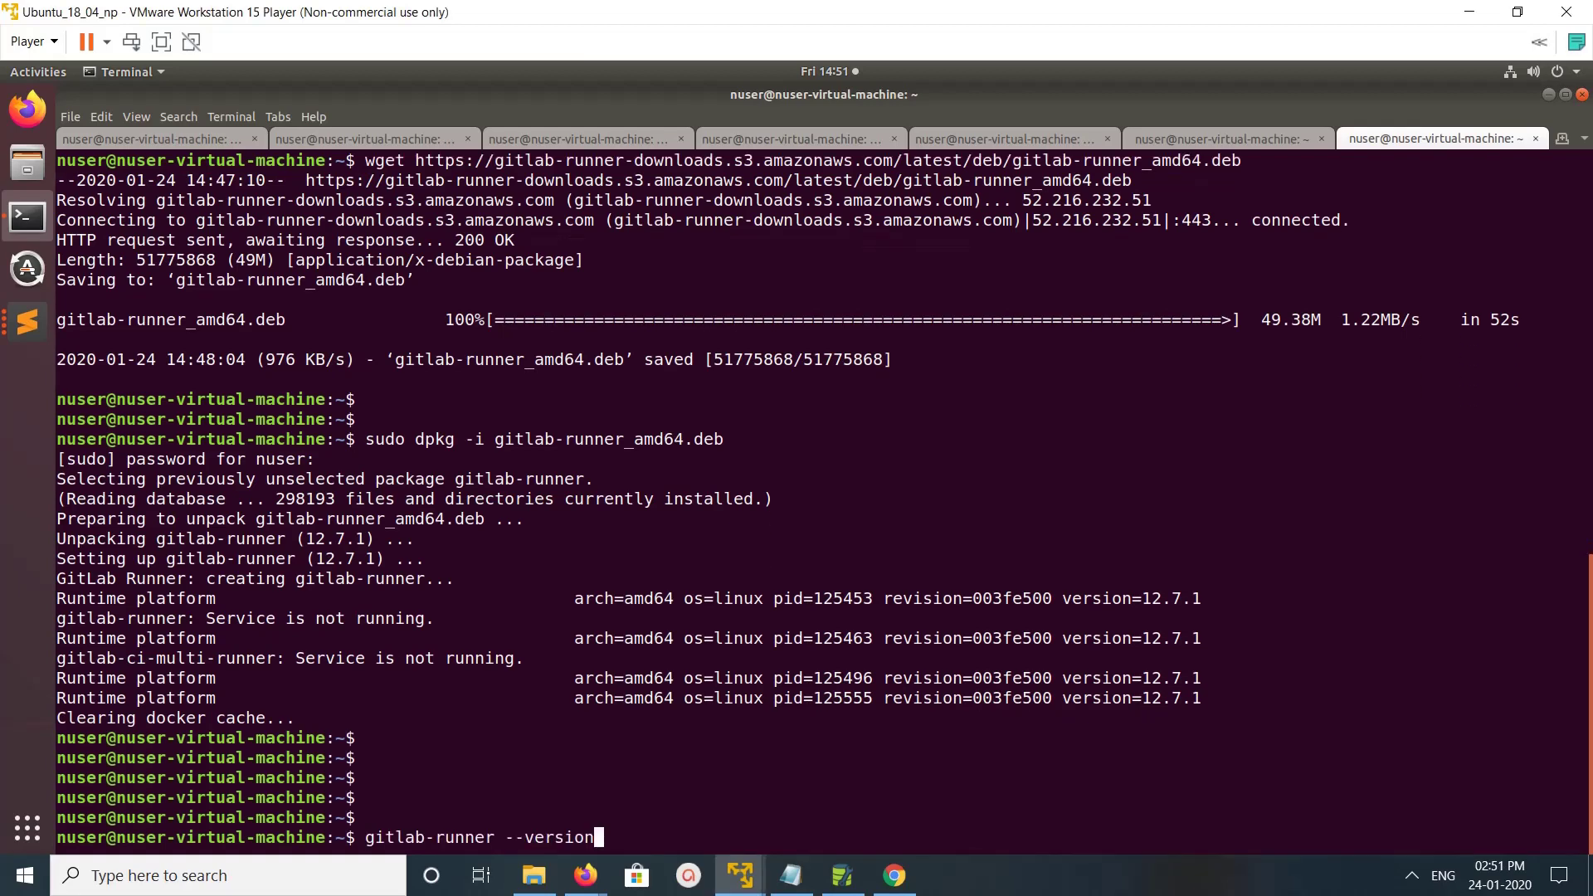
key("Return")
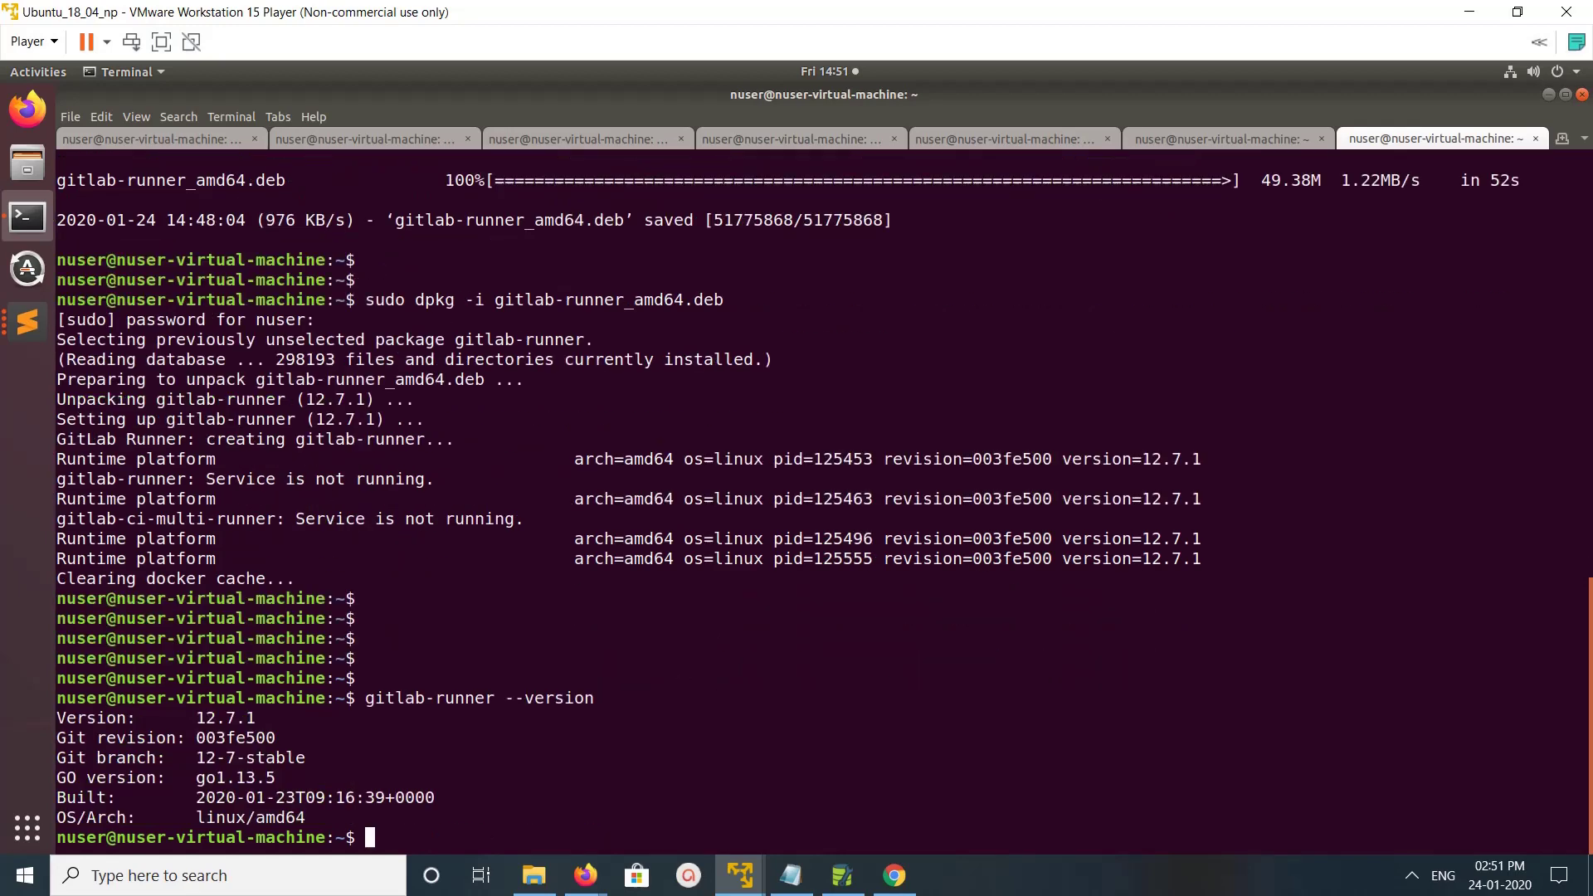
key("Return")
key("Return")
key("Return")
key("Return")
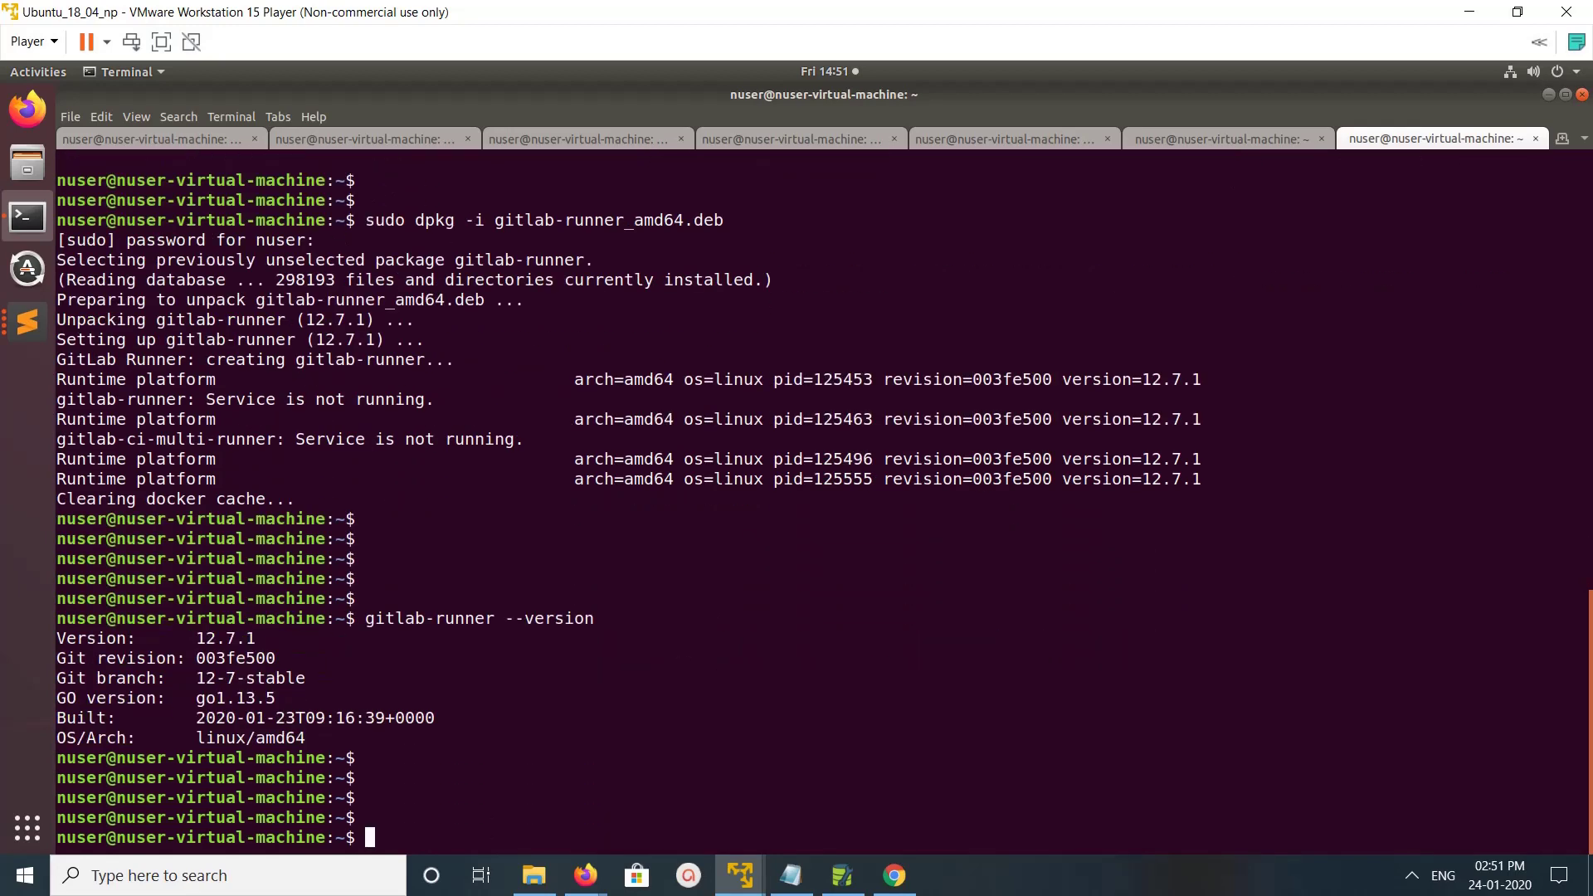
left_click_drag(257, 637, 196, 637)
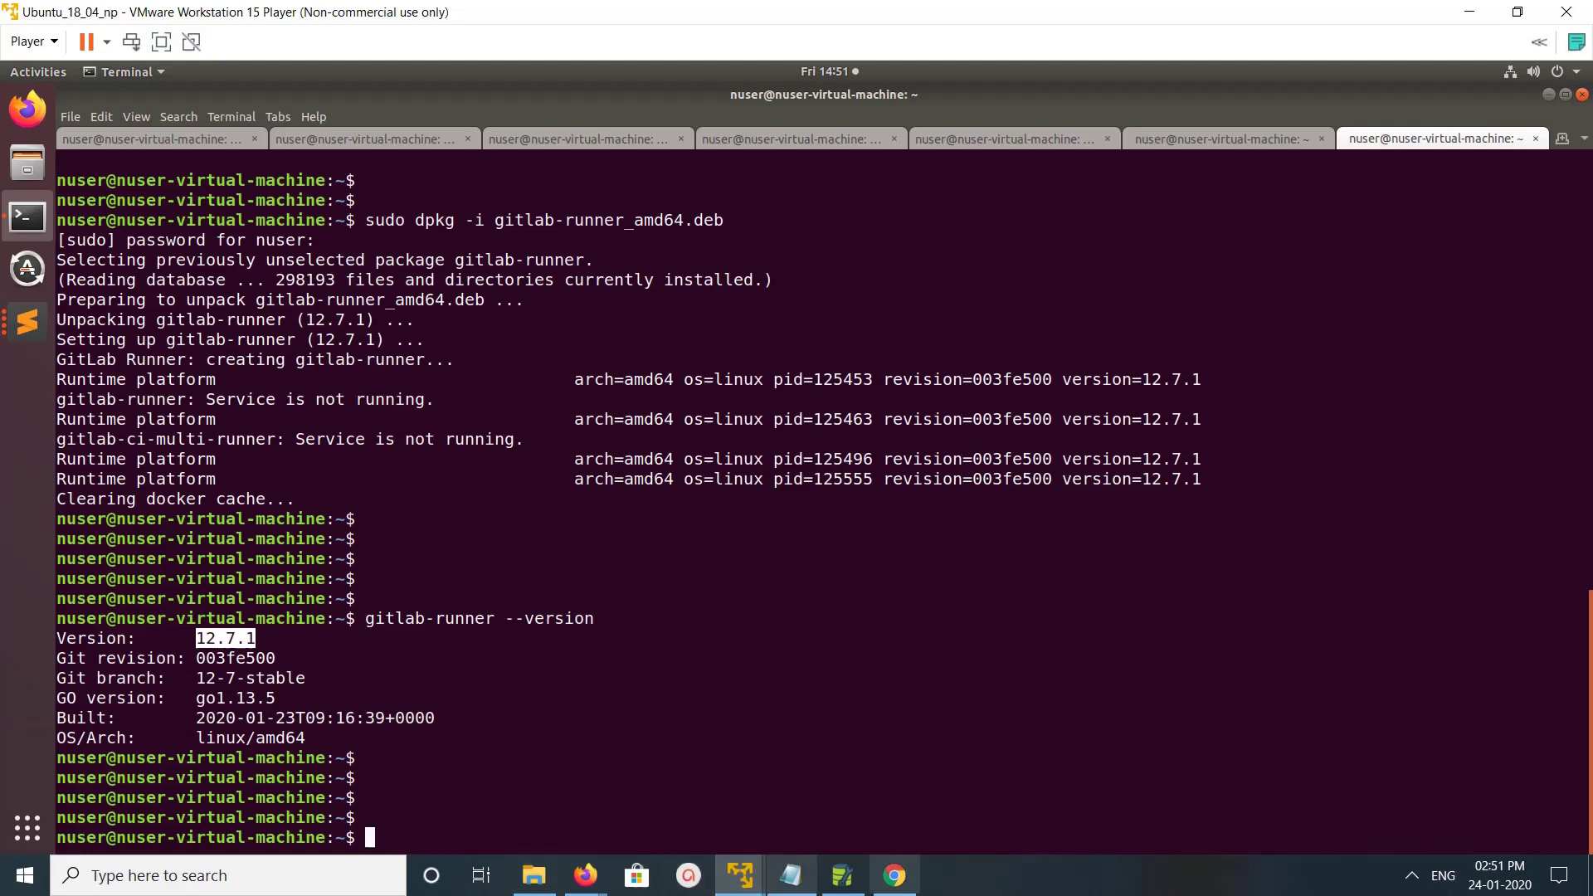
- Clear the terminal and type sudo gitlab-runner register without running it
left_click(740, 875)
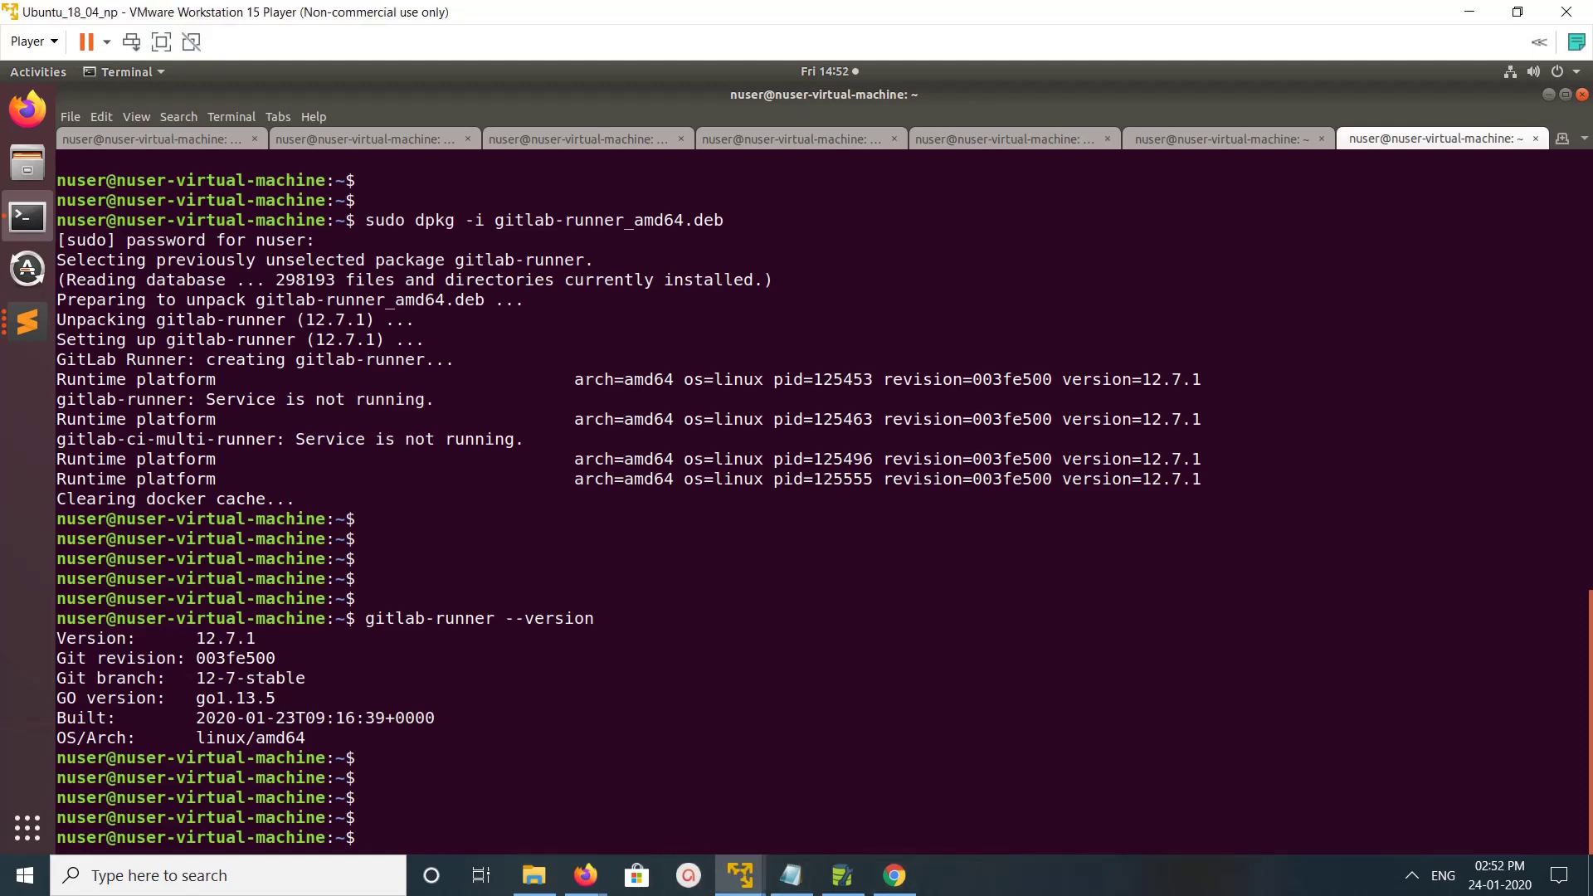
type("clear")
key("Return")
key("Return")
key("Return")
key("Return")
key("Return")
key("Return")
type("sudo gitlab-runner register")
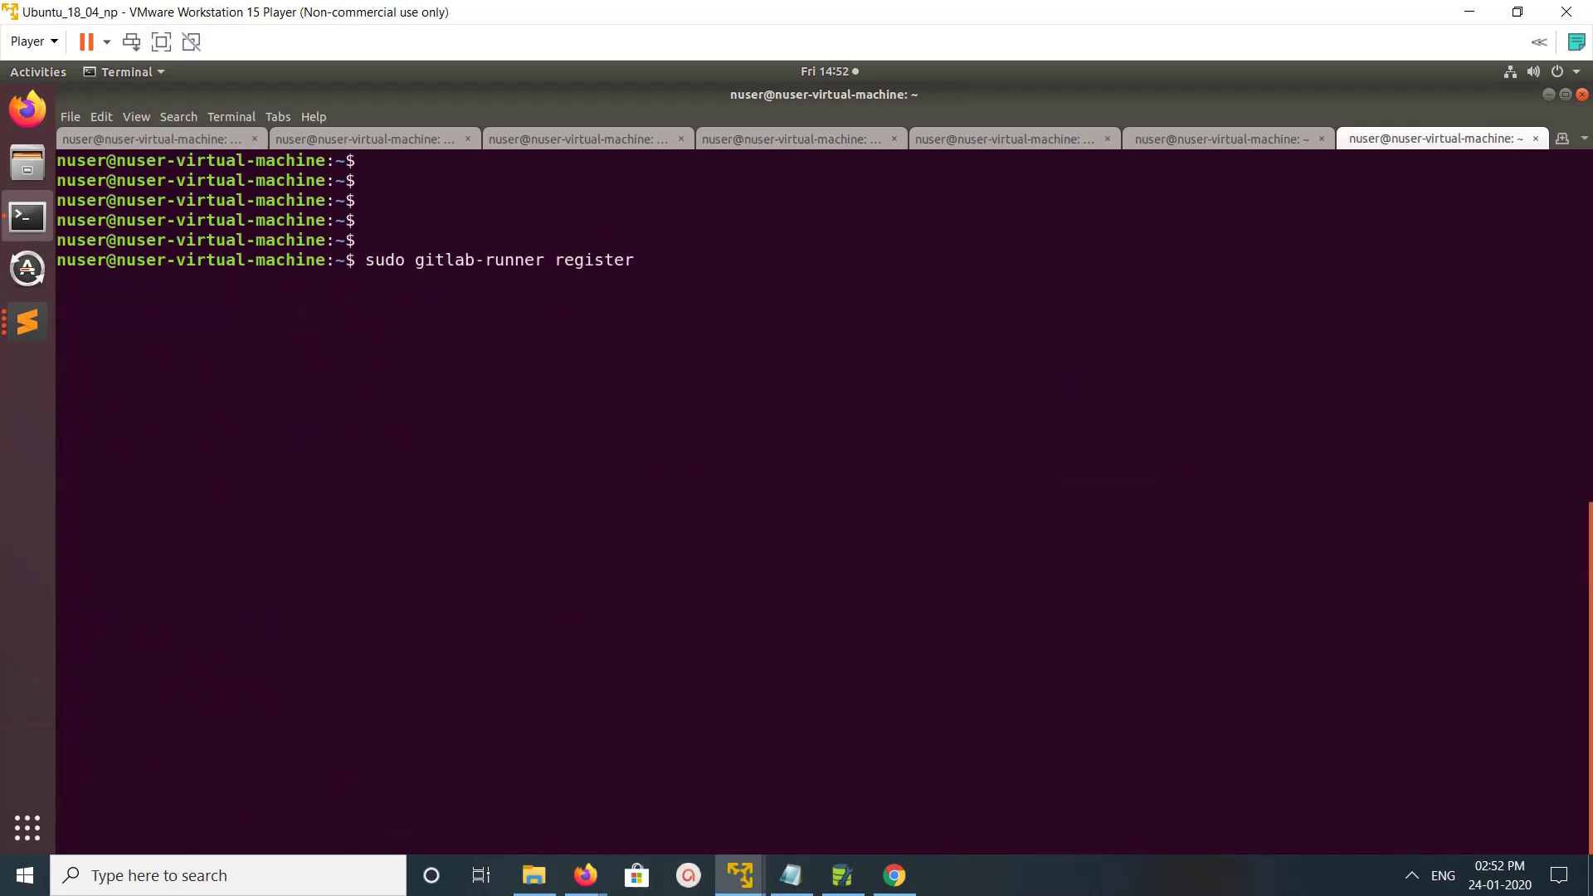